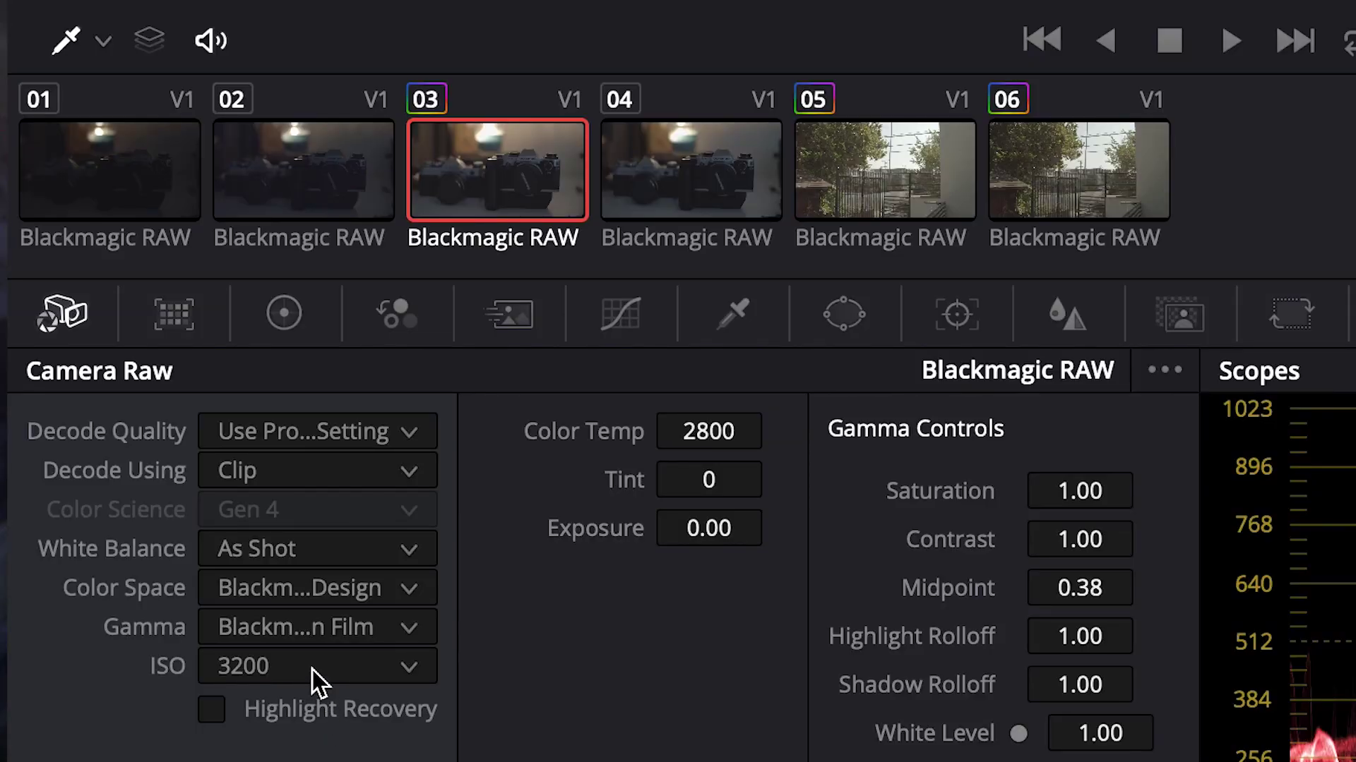
Preview setting clip 01's Camera Raw ISO to 1250 from the ISO list.
left_click(311, 667)
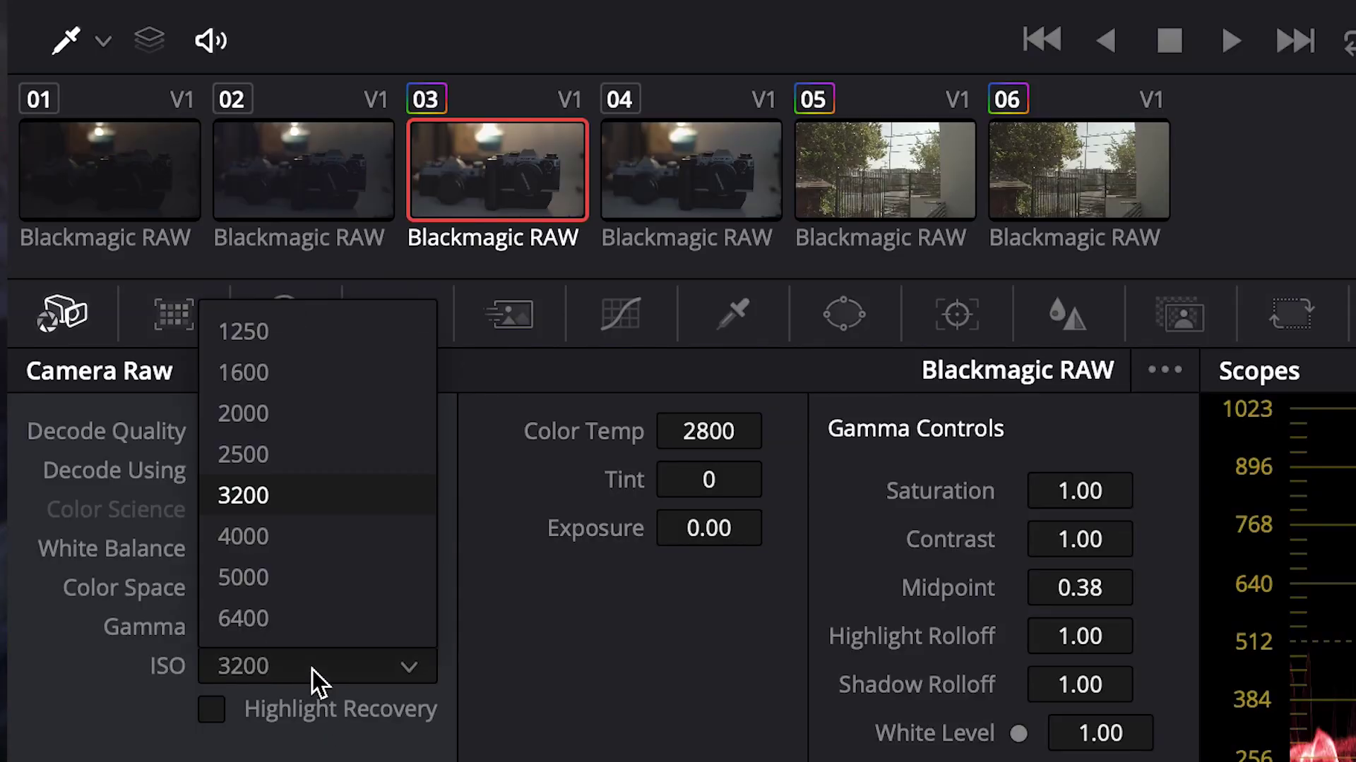
left_click(257, 343)
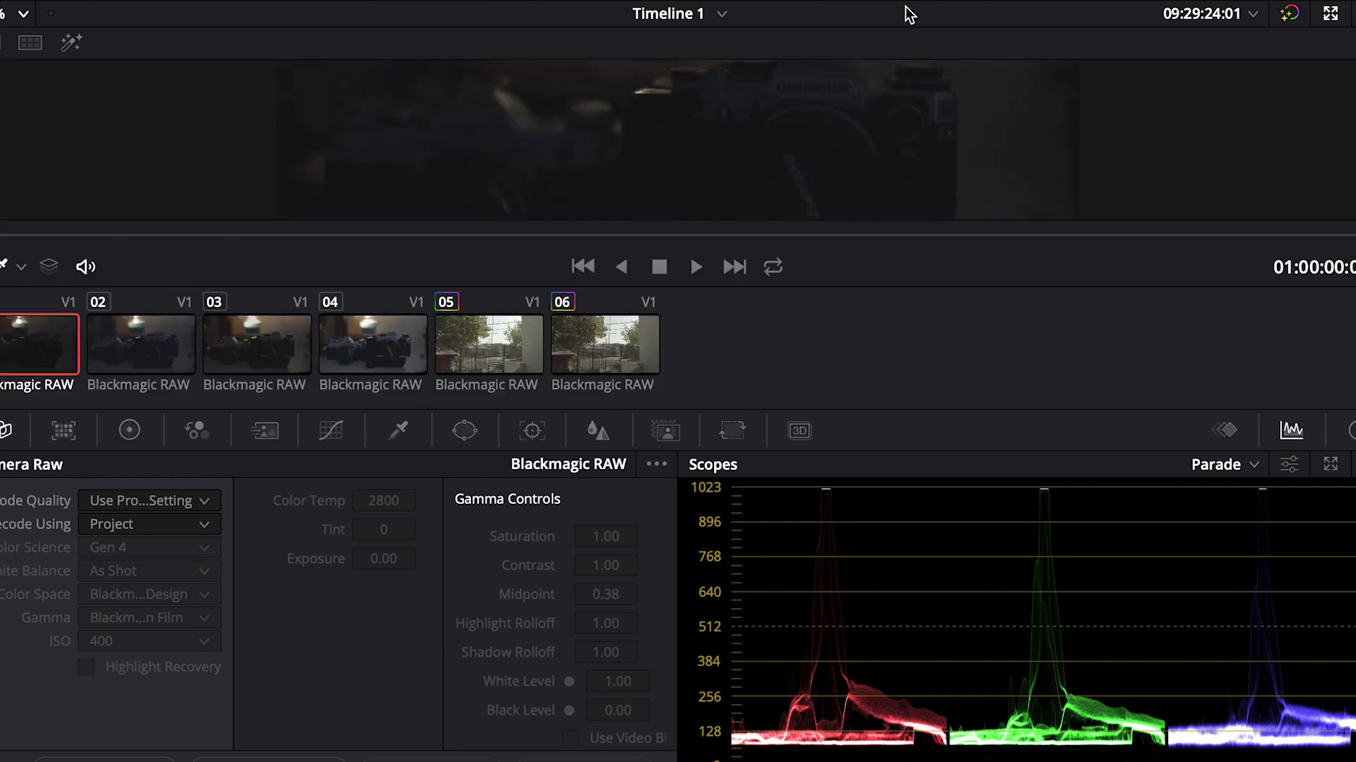
Confirm clip 03 reads ISO 1250, hide the thumbnails, and view clip 04 at ISO 3200.
left_click(248, 353)
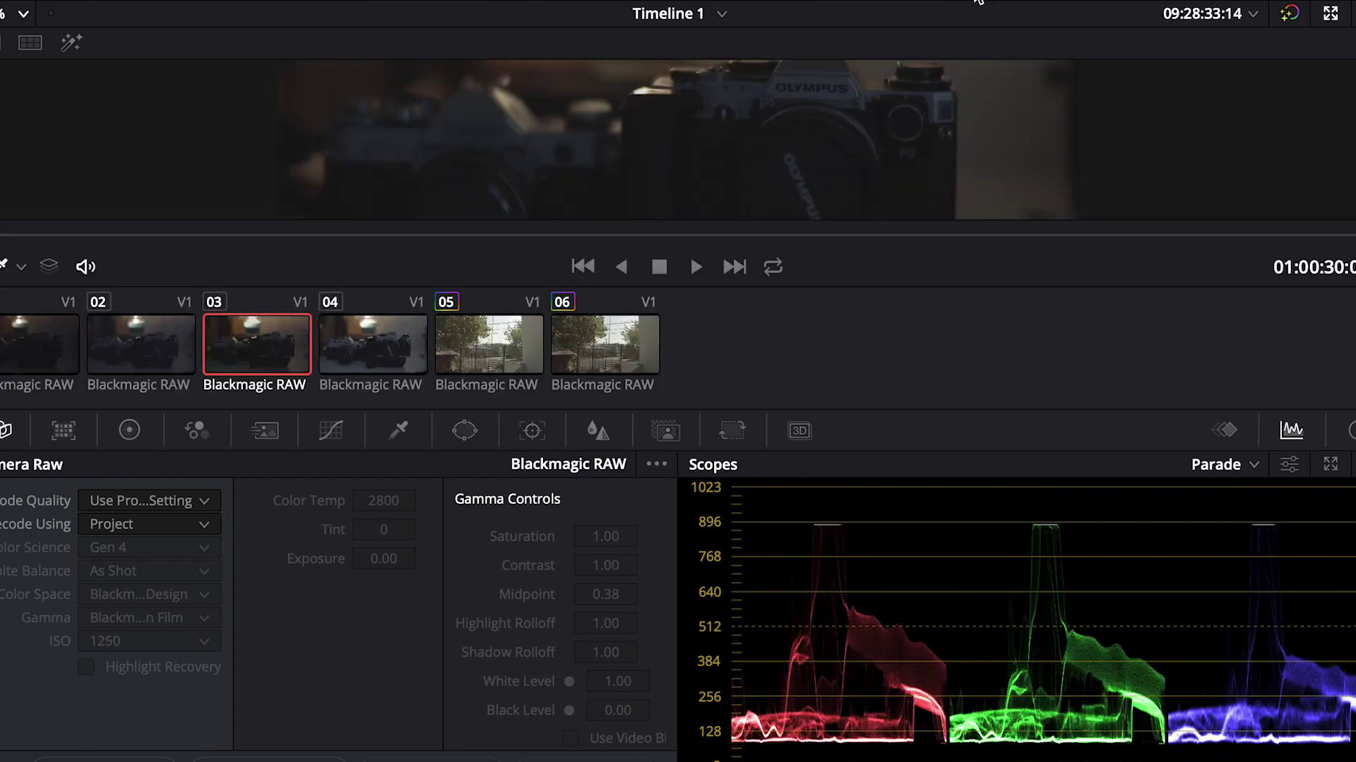
left_click(979, 1)
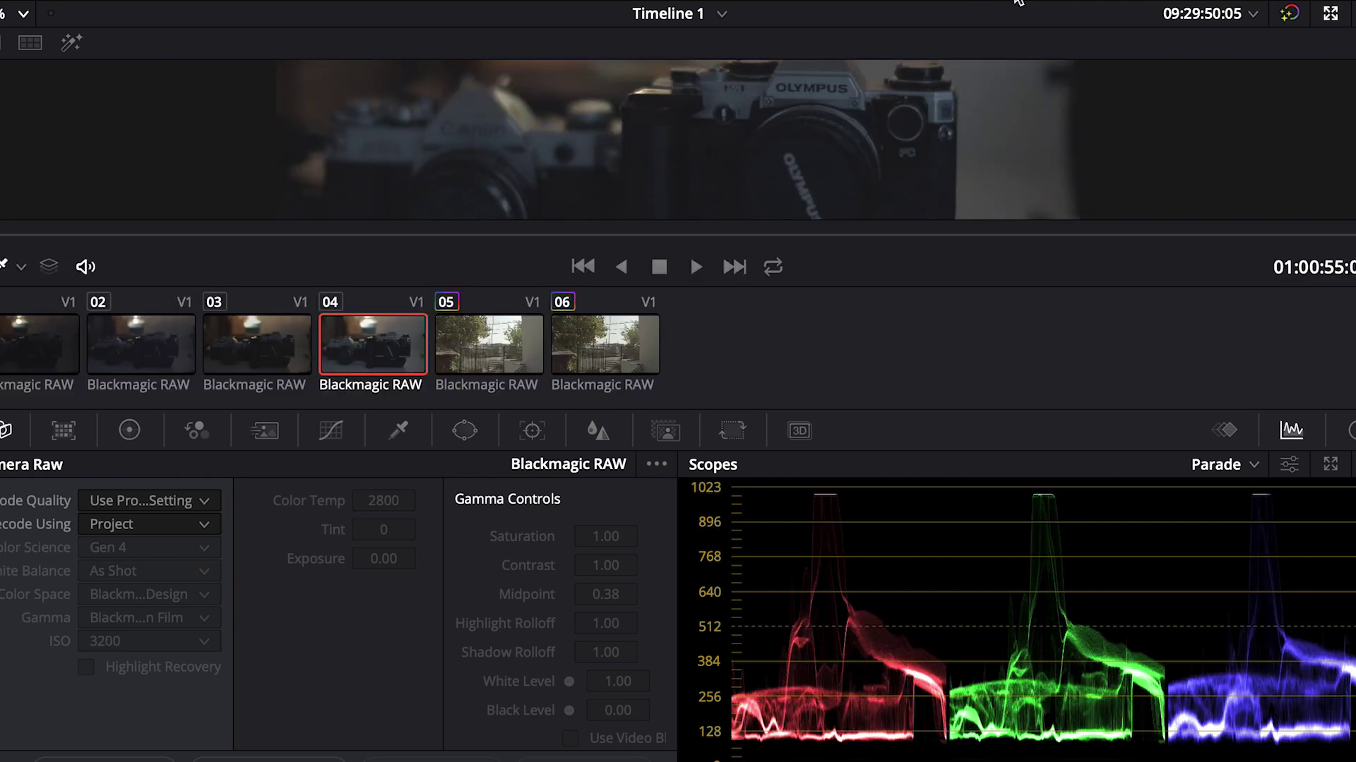
left_click(1017, 1)
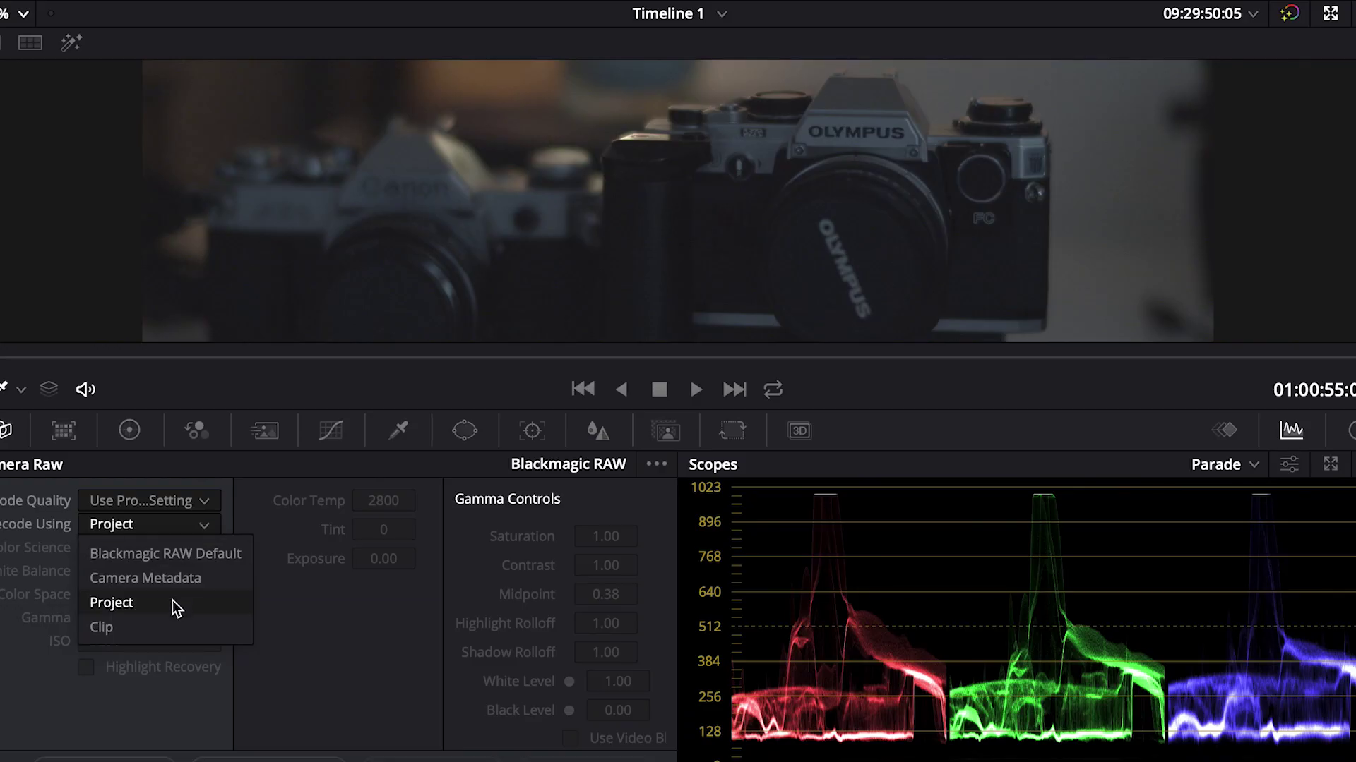
Switch clip 04's Decode Using to Clip and lower its ISO to 1250.
left_click(169, 627)
left_click(181, 640)
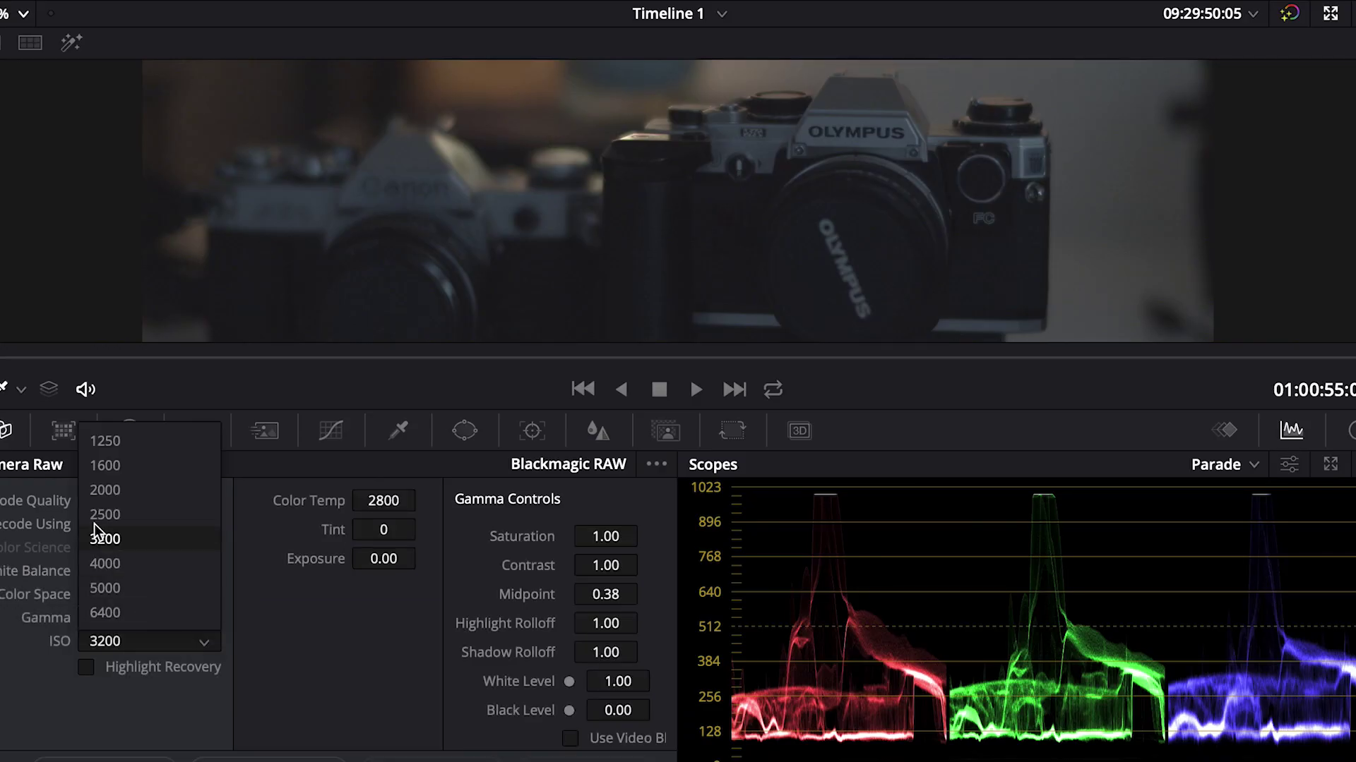
left_click(105, 444)
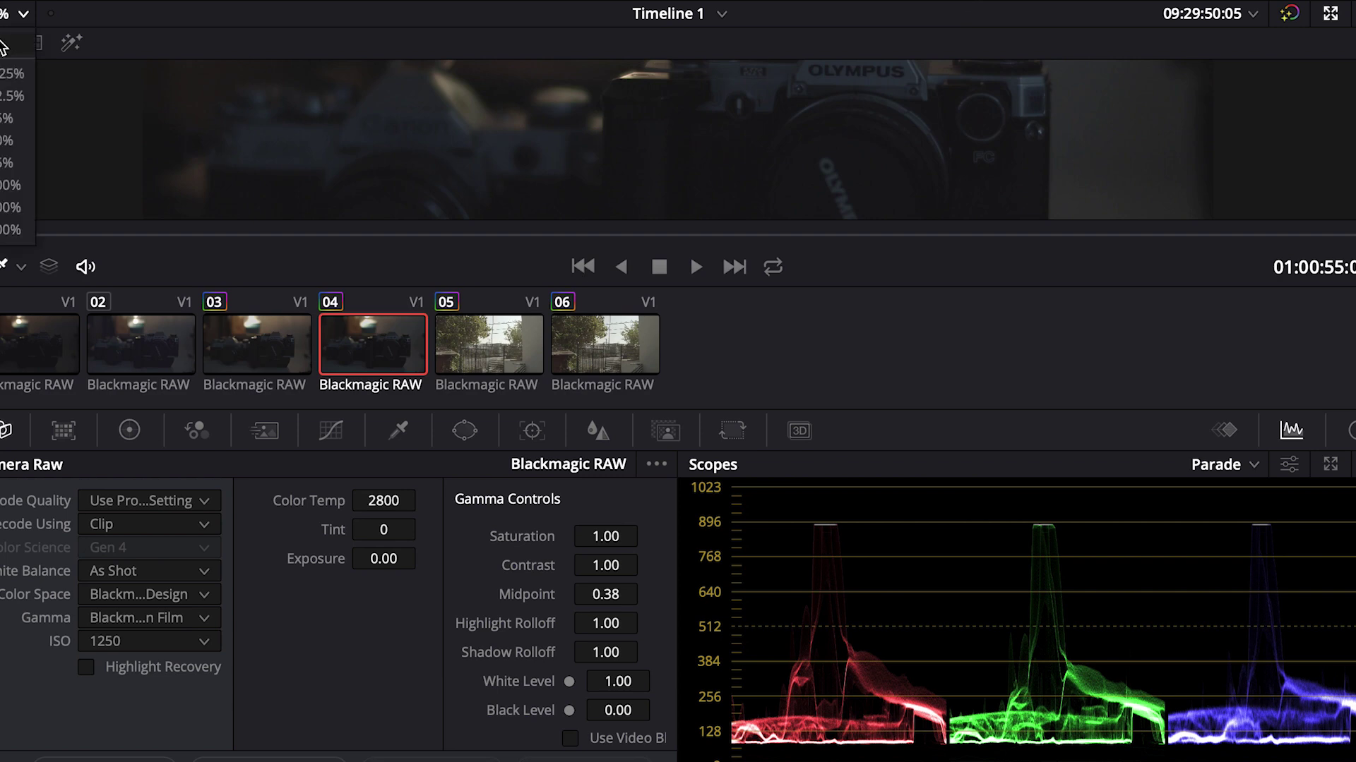
Alternate between clips 03 and 04 to compare their exposure at ISO 1250.
left_click(255, 358)
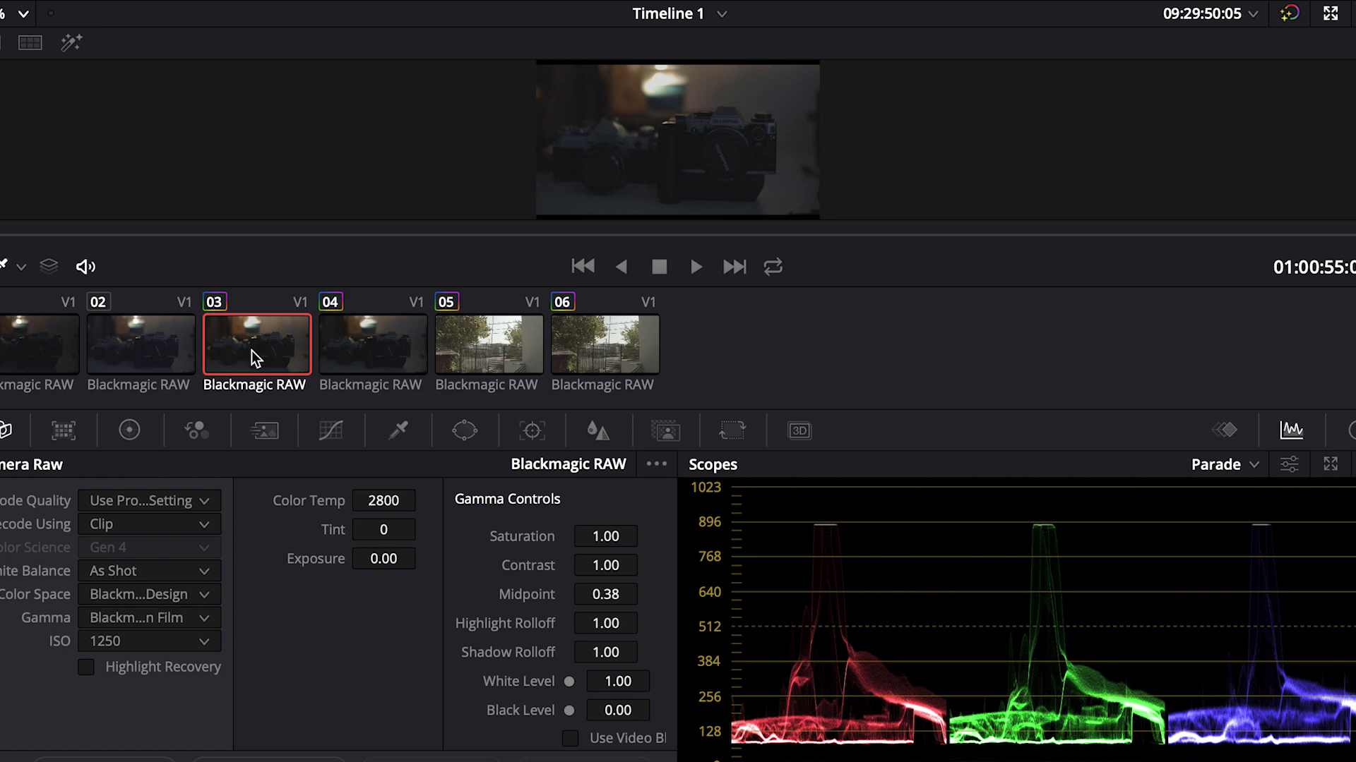
left_click(372, 344)
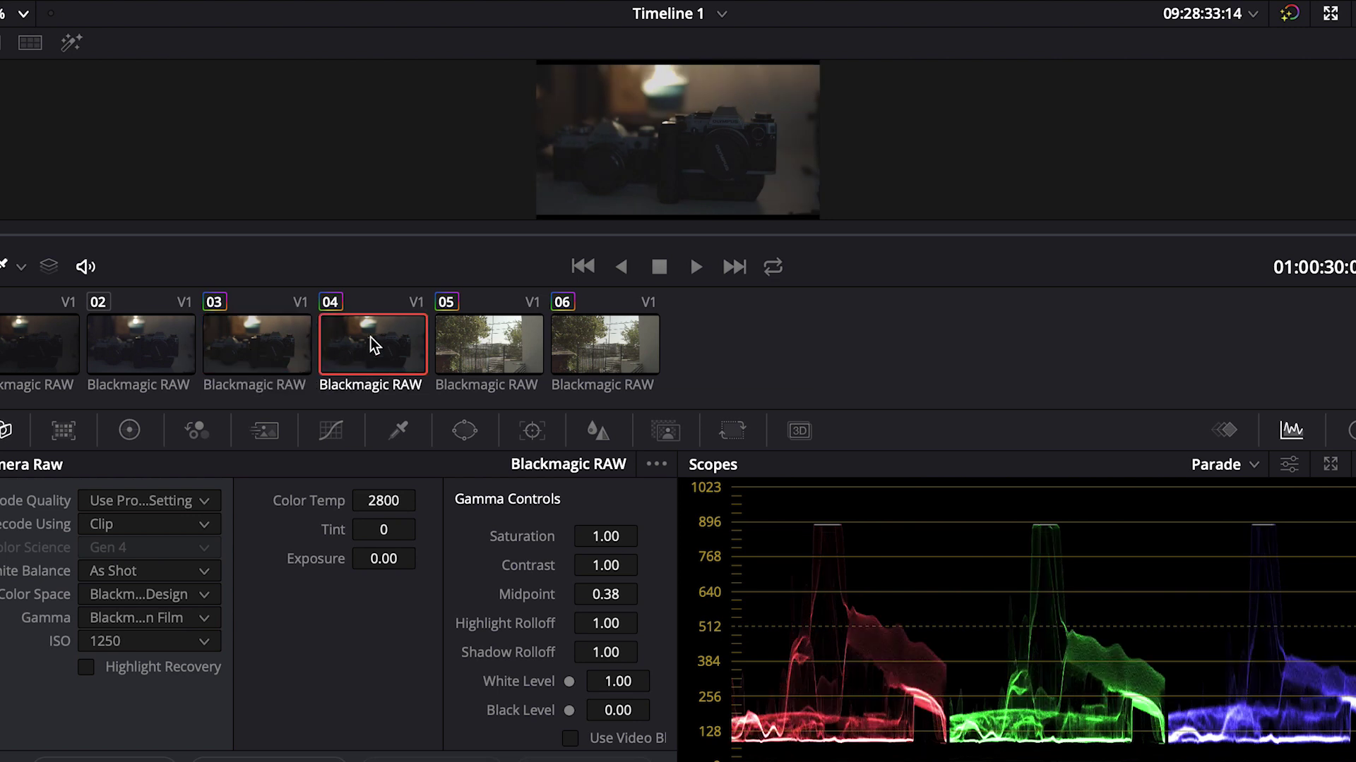
left_click(280, 355)
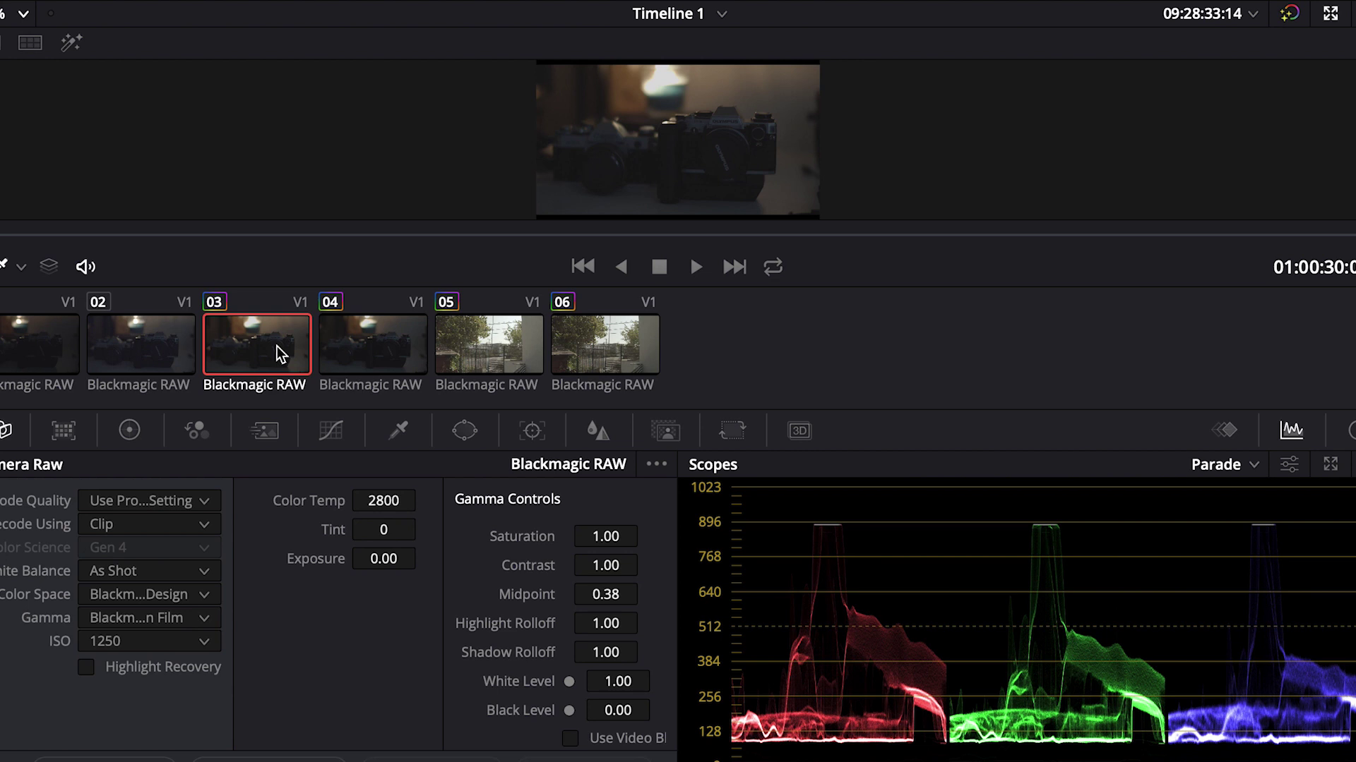
left_click(354, 352)
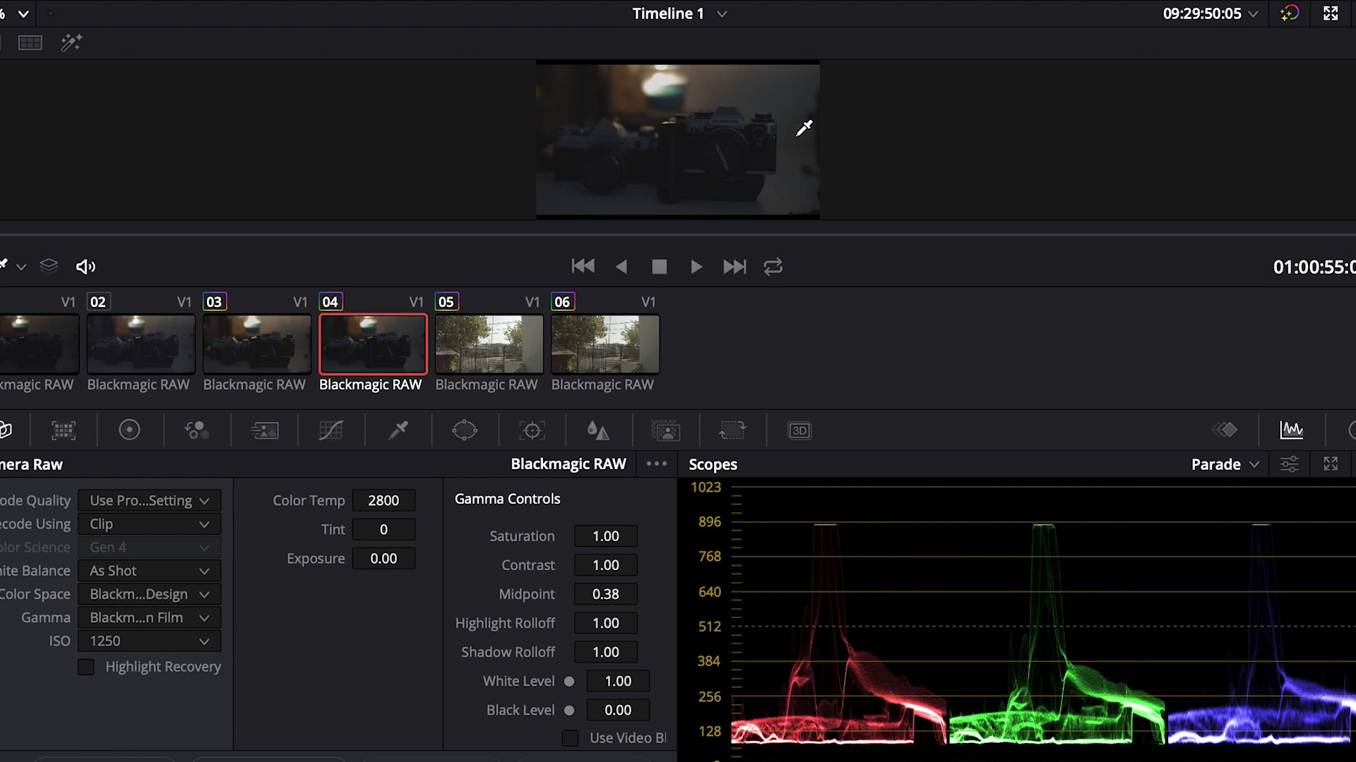
left_click(267, 353)
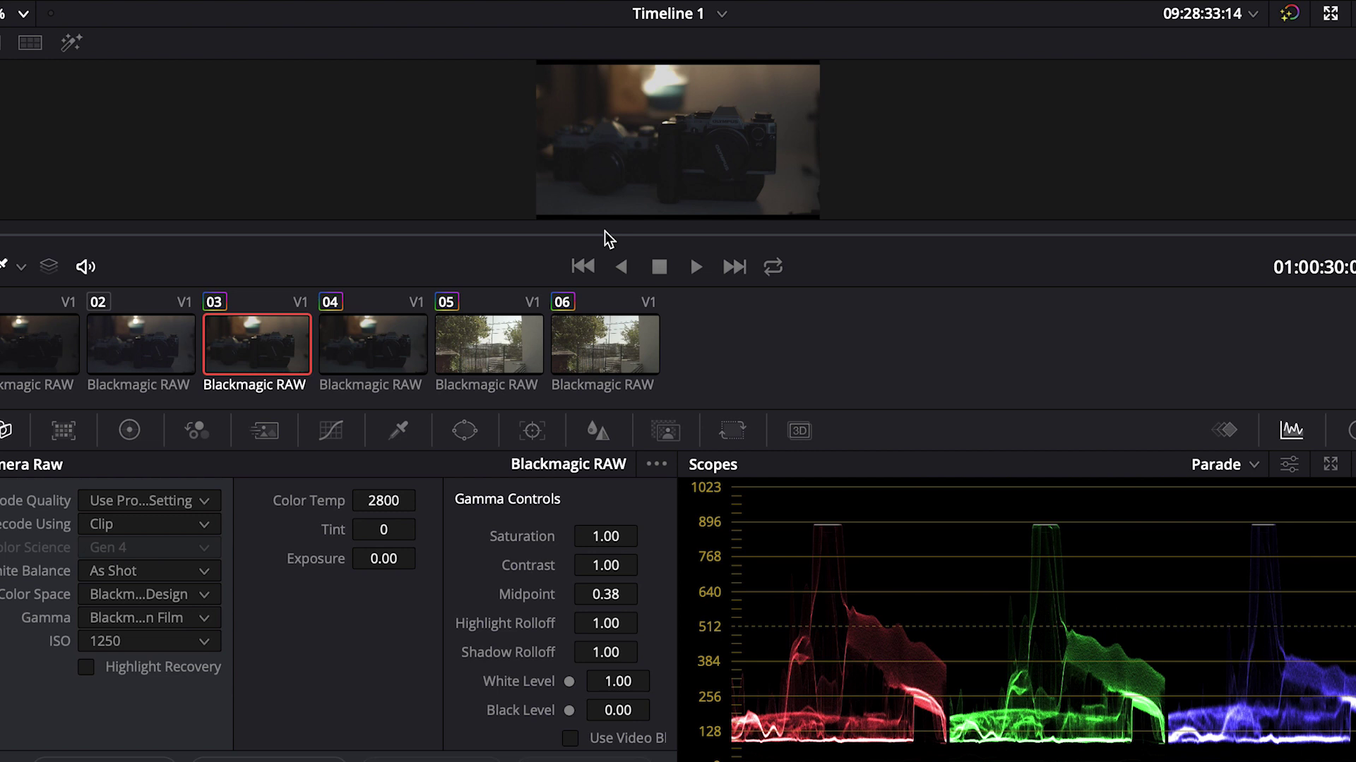
left_click(346, 367)
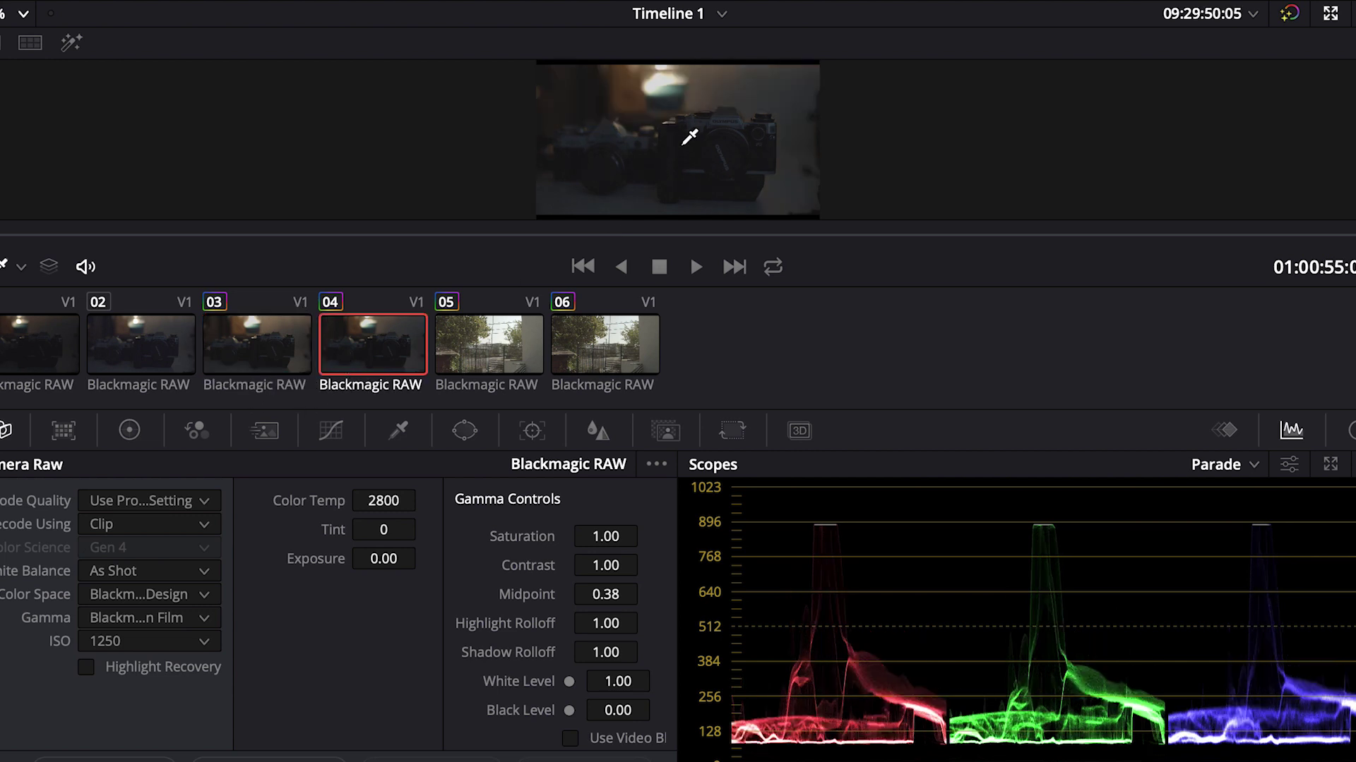
left_click(147, 641)
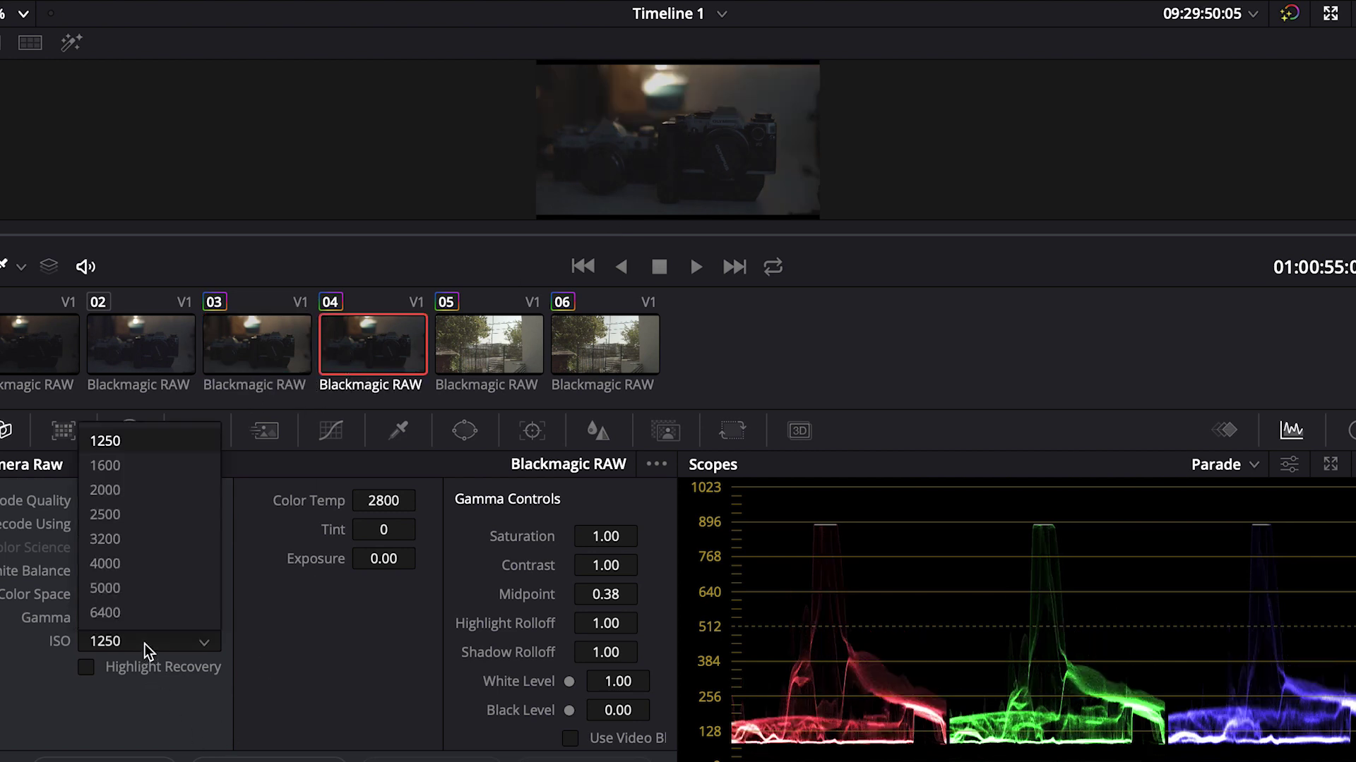
Raise clip 04's ISO back to 3200 and compare it against clip 03.
left_click(111, 547)
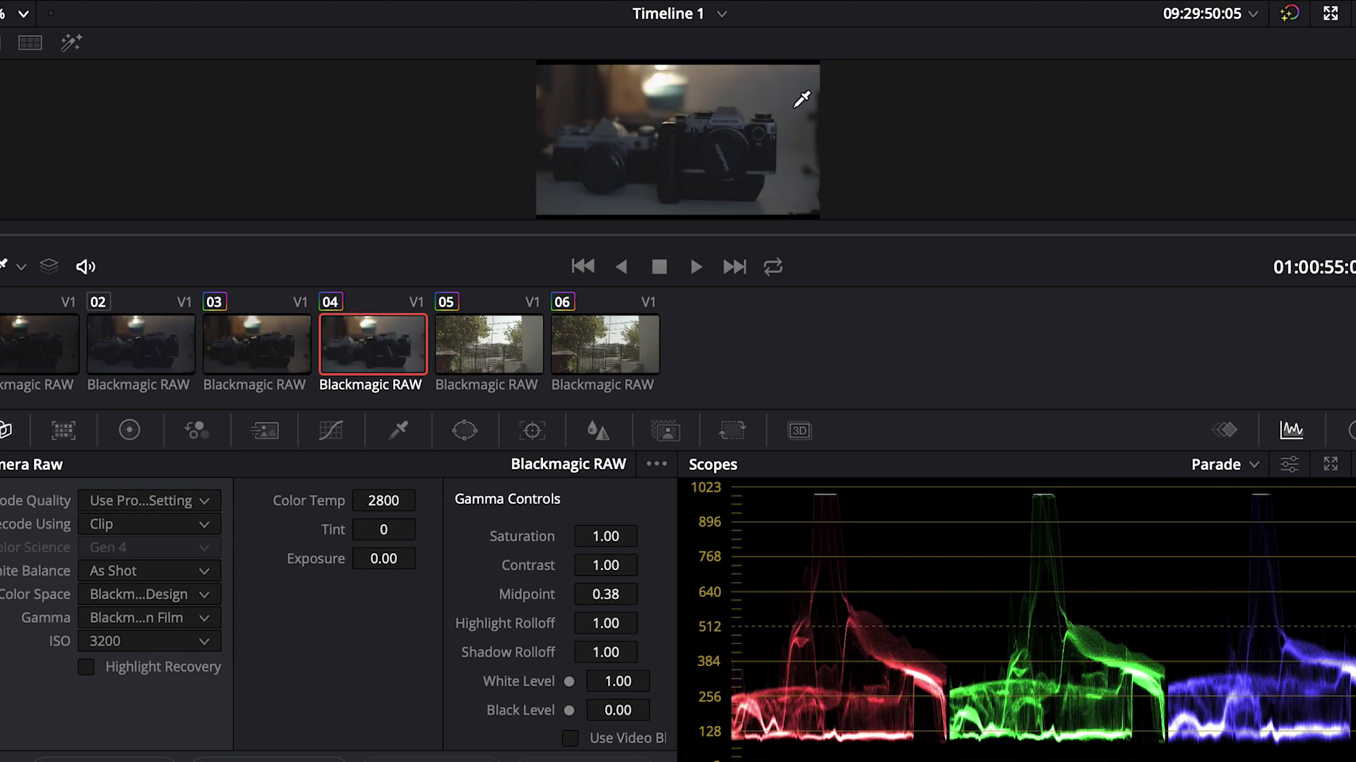
left_click(264, 368)
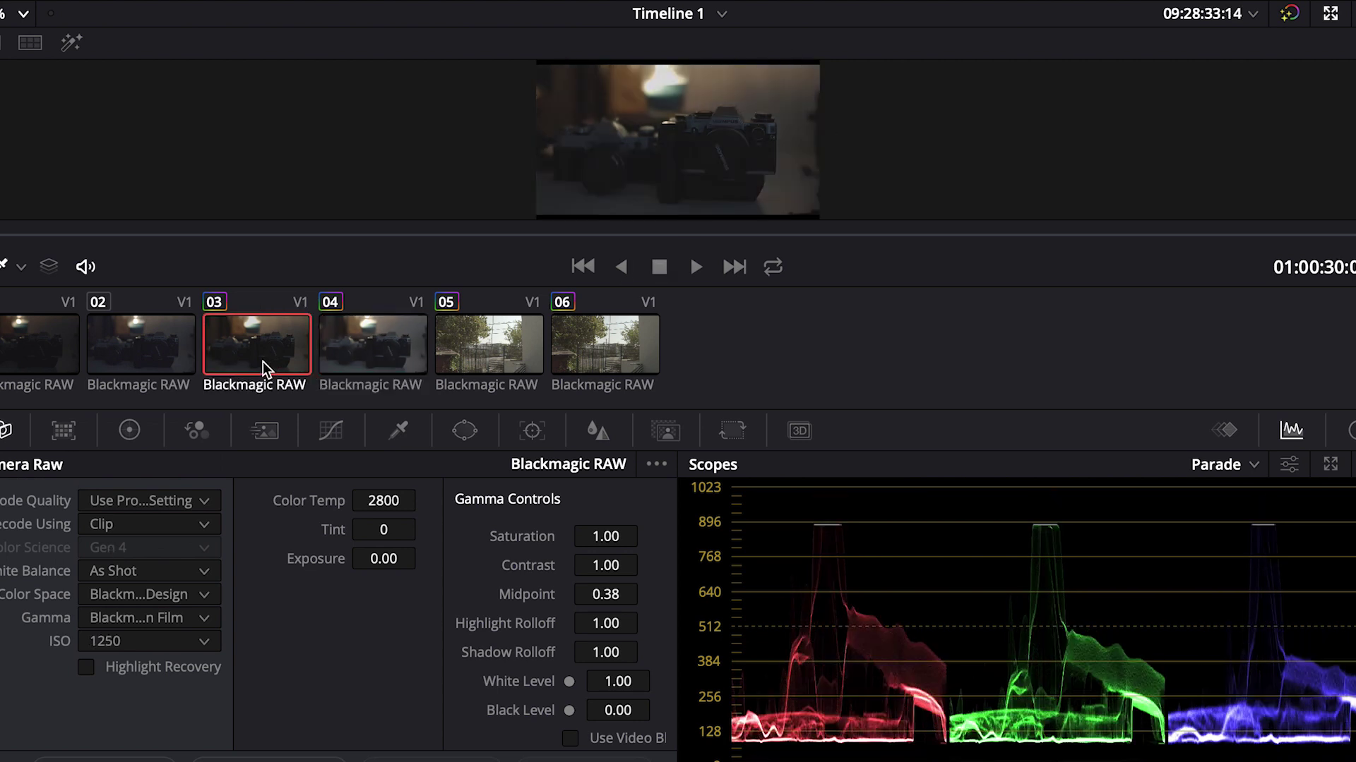
left_click(411, 351)
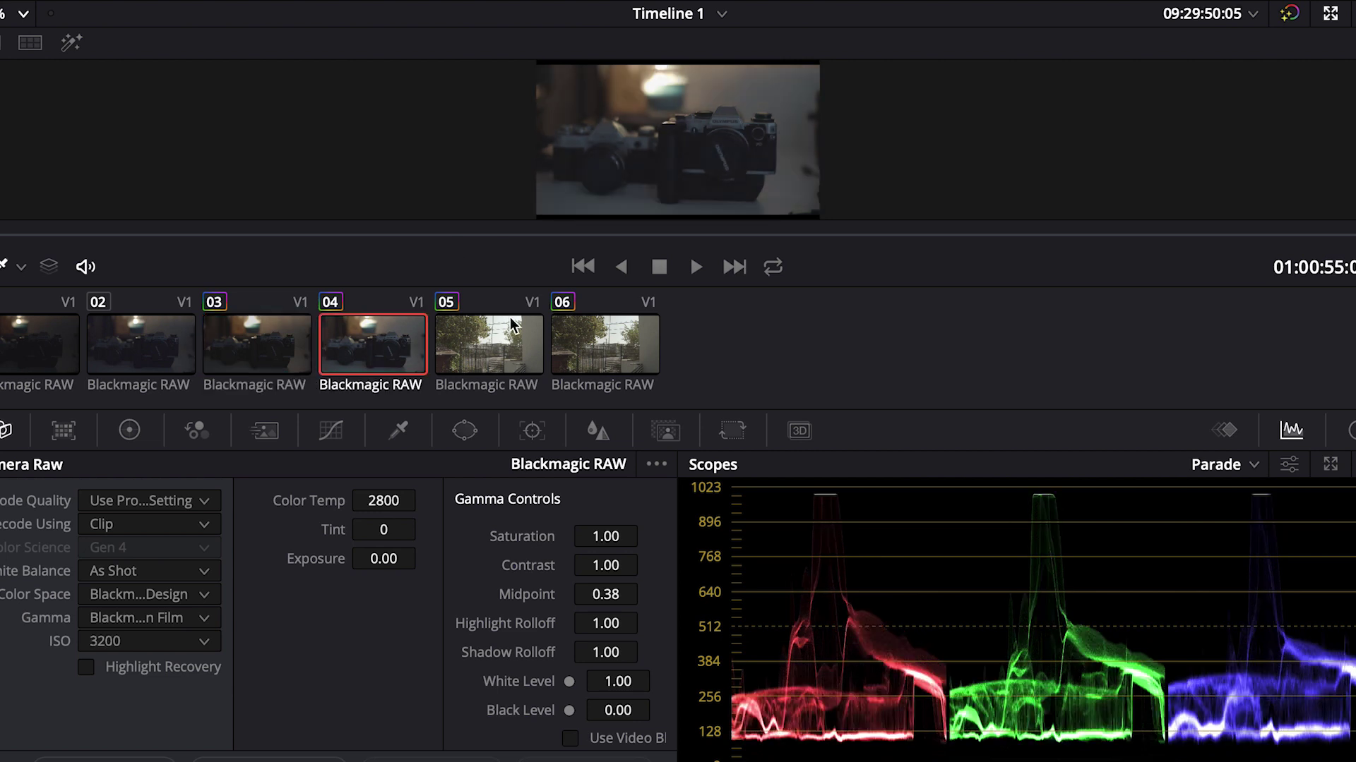
Undo clip 04's ISO to 1250 and compare it repeatedly with clip 03.
key("equal")
left_click(256, 359)
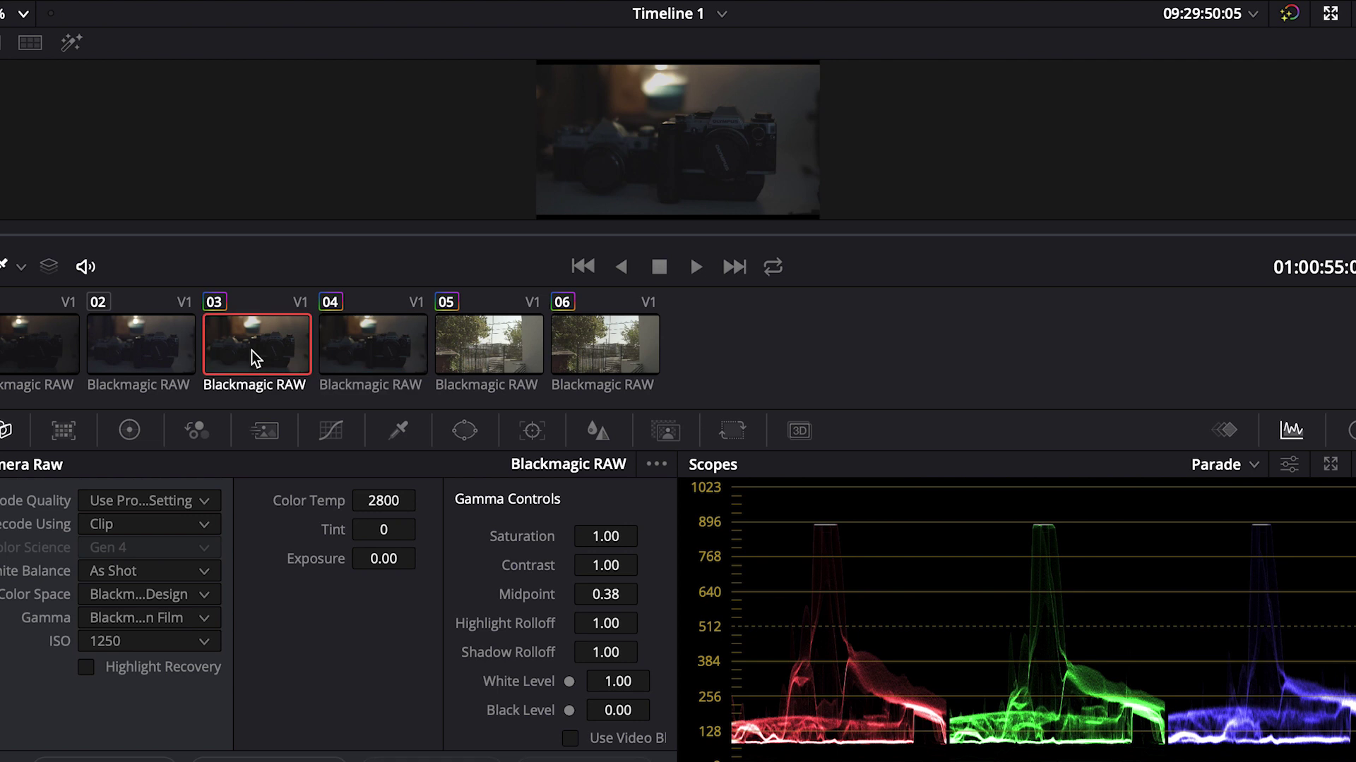
left_click(371, 343)
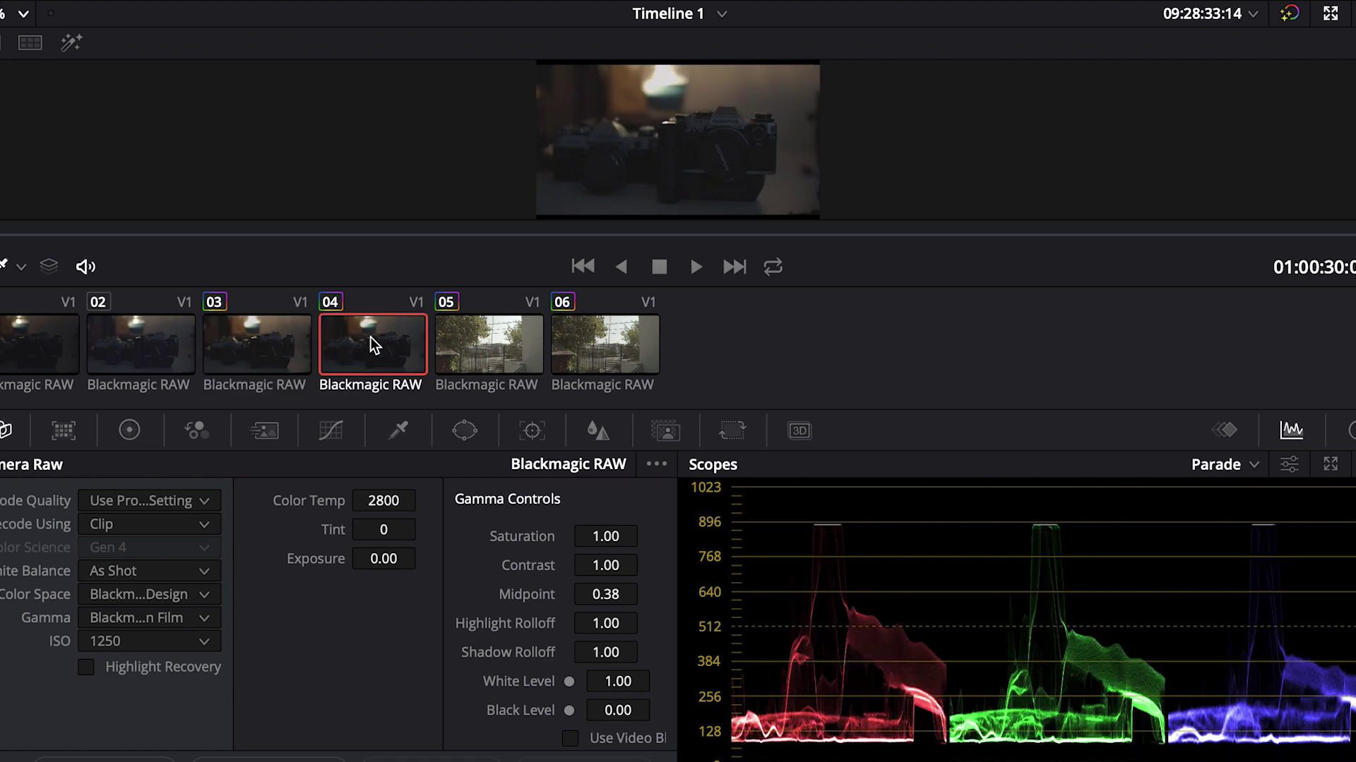
left_click(280, 356)
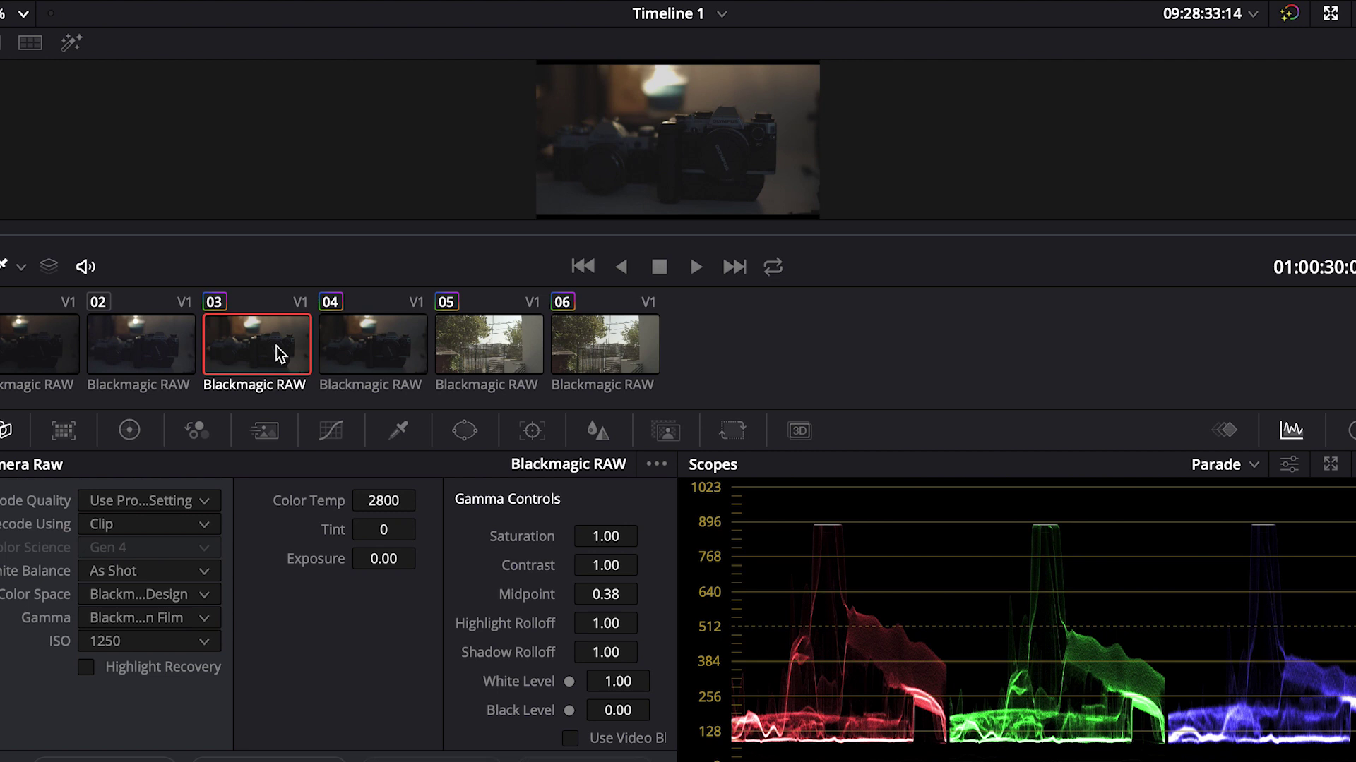
left_click(351, 353)
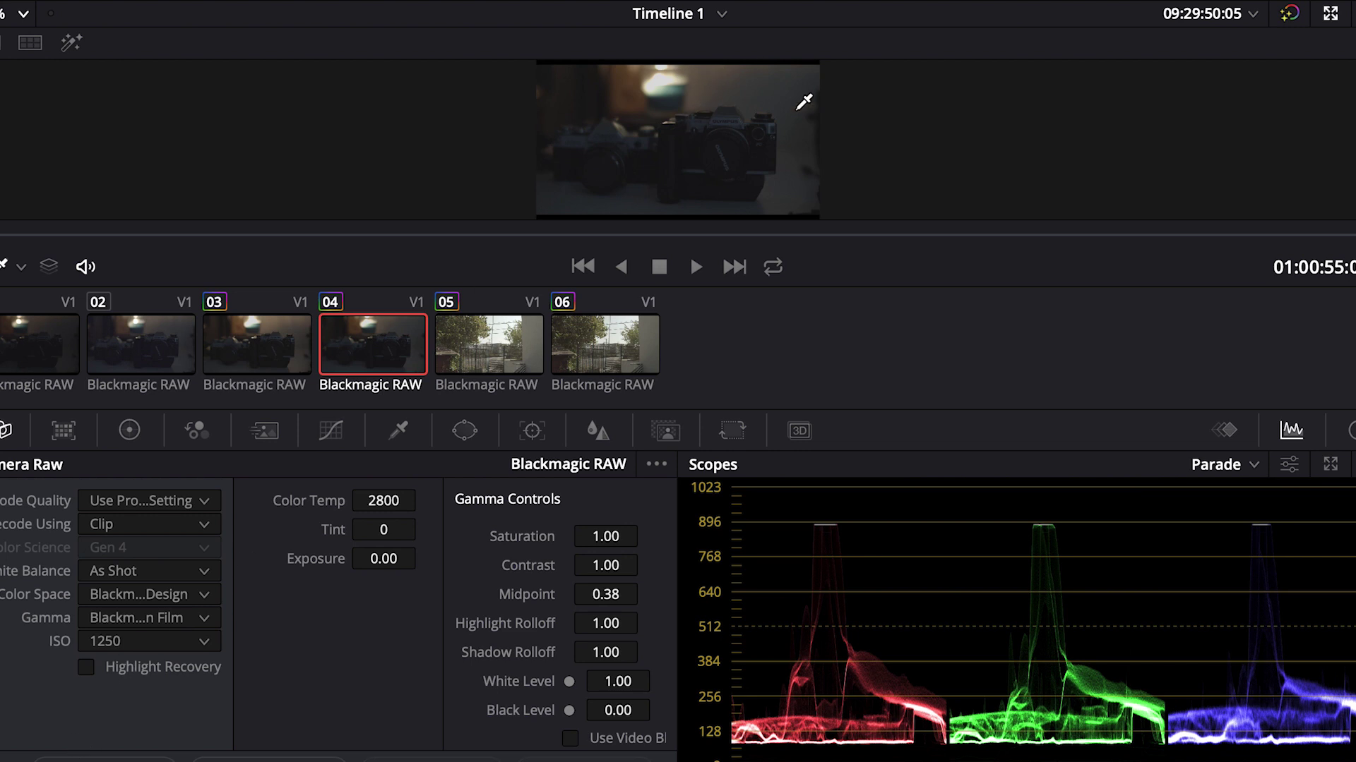
left_click(266, 351)
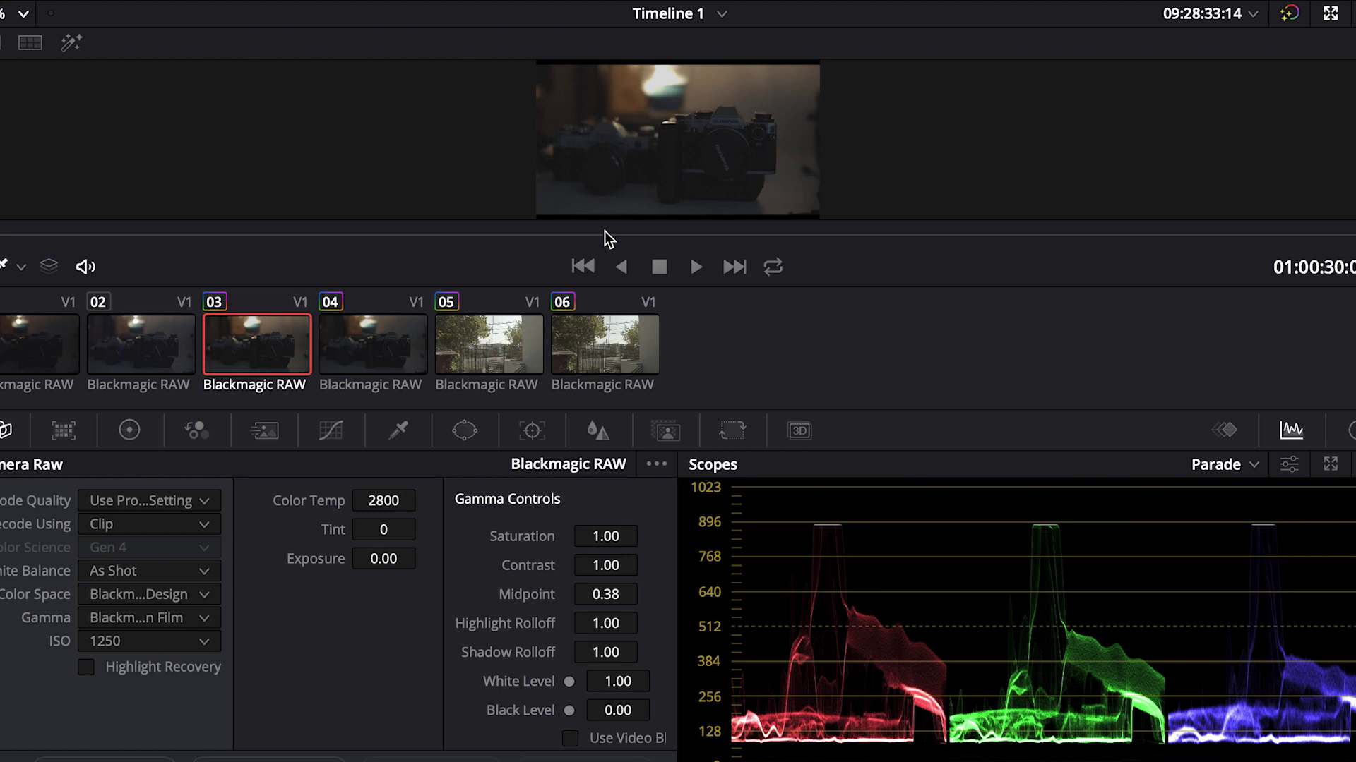
left_click(346, 361)
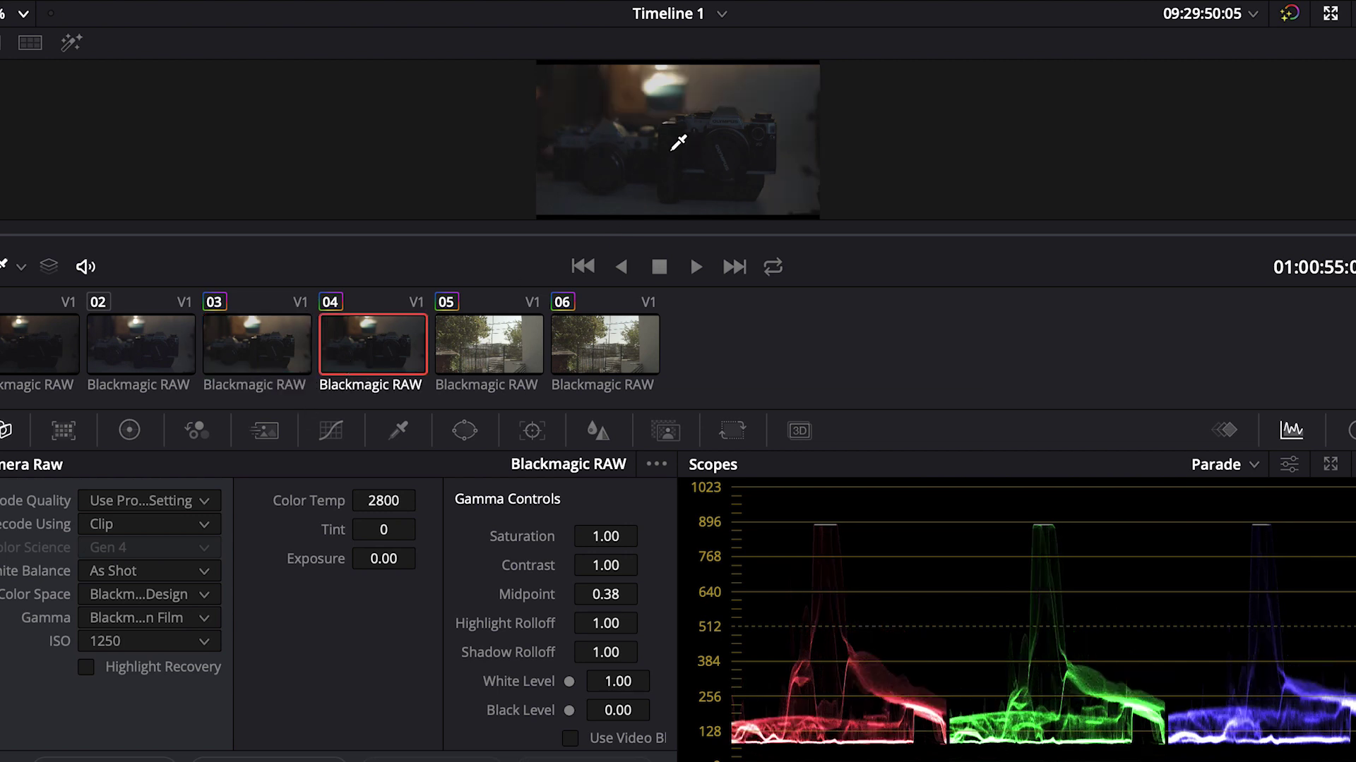
Reapply ISO 3200 to clip 04, then compare clips 03, 04, and project-decoded 01.
left_click(145, 644)
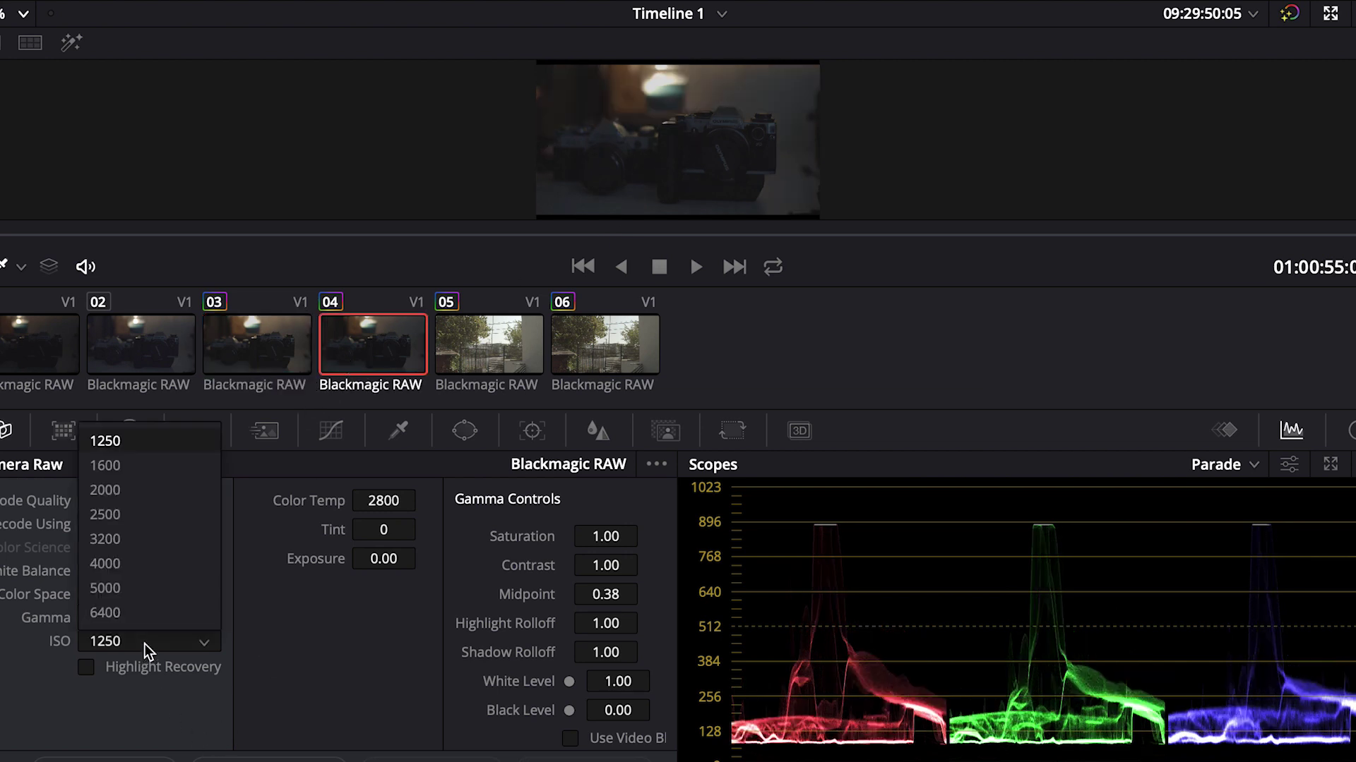
left_click(105, 539)
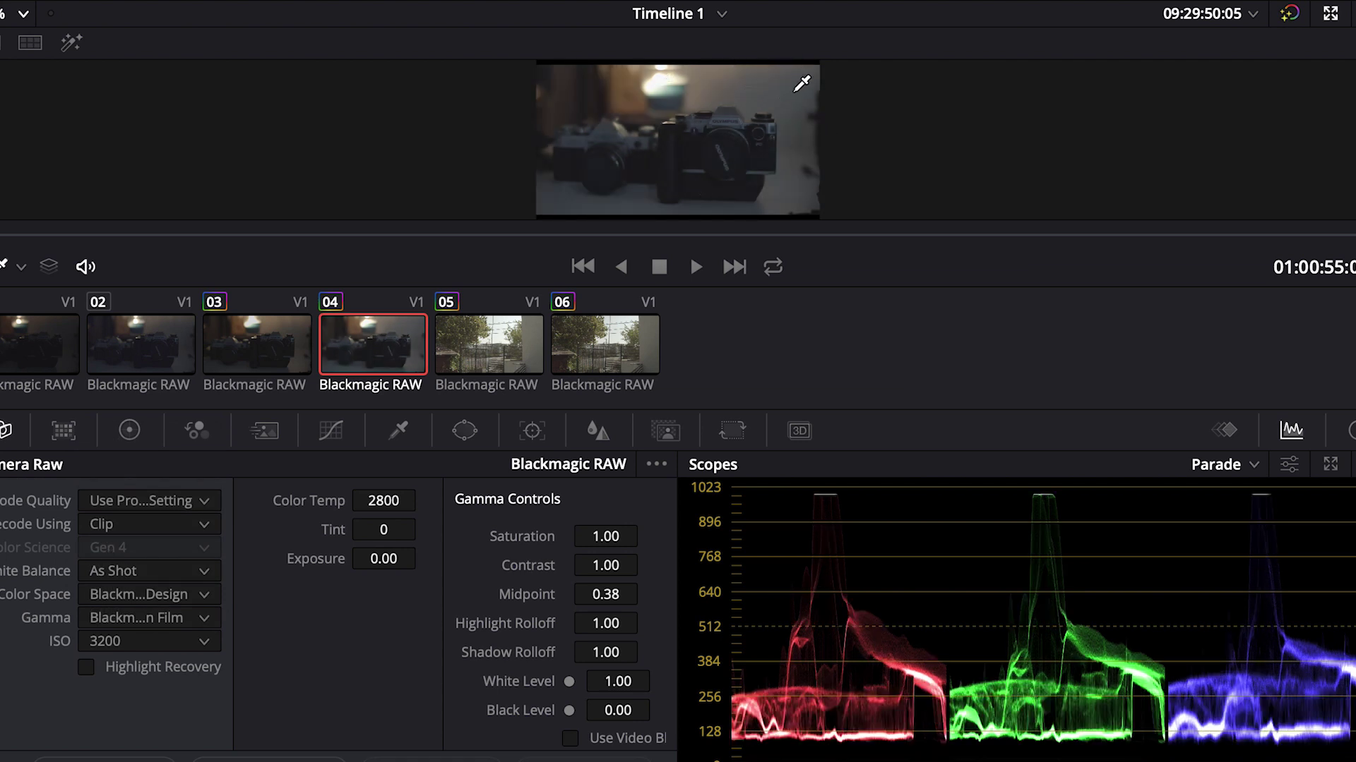
left_click(264, 367)
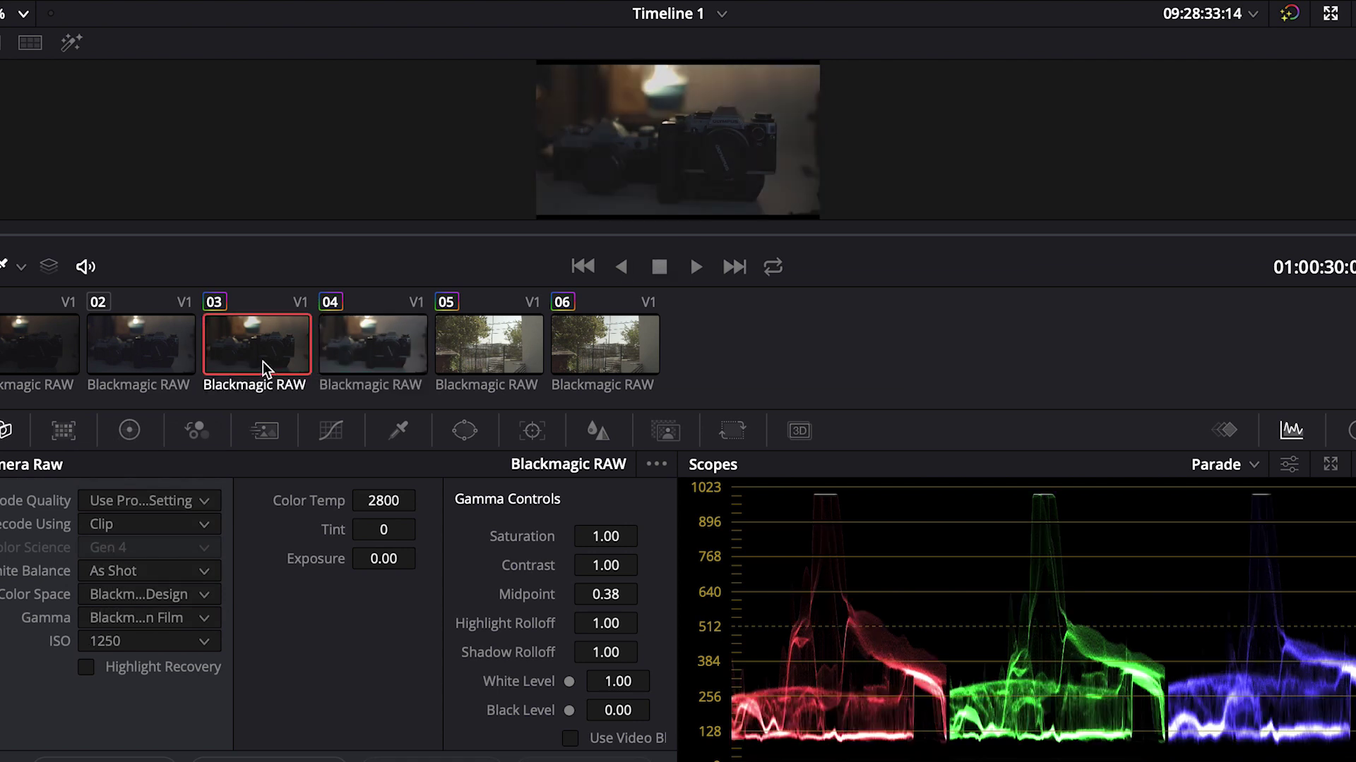
left_click(412, 351)
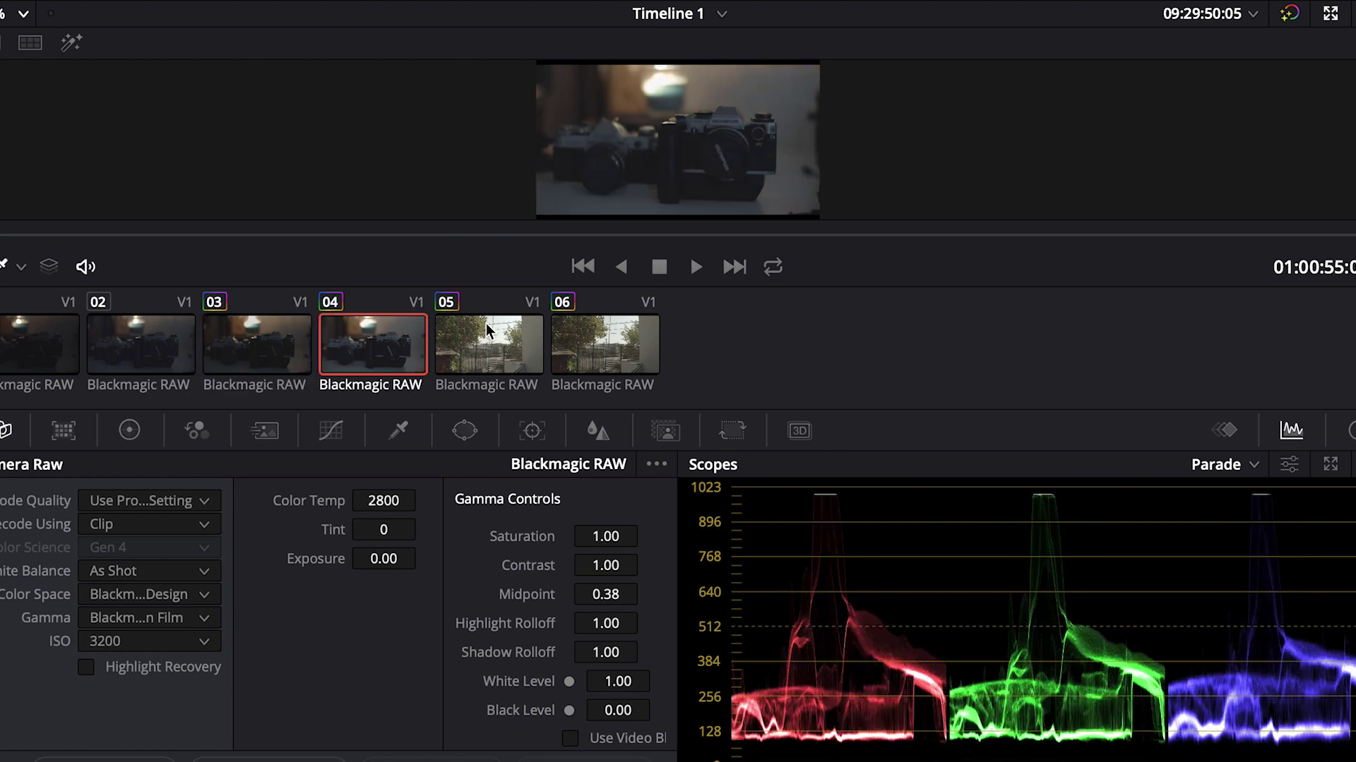
left_click(42, 350)
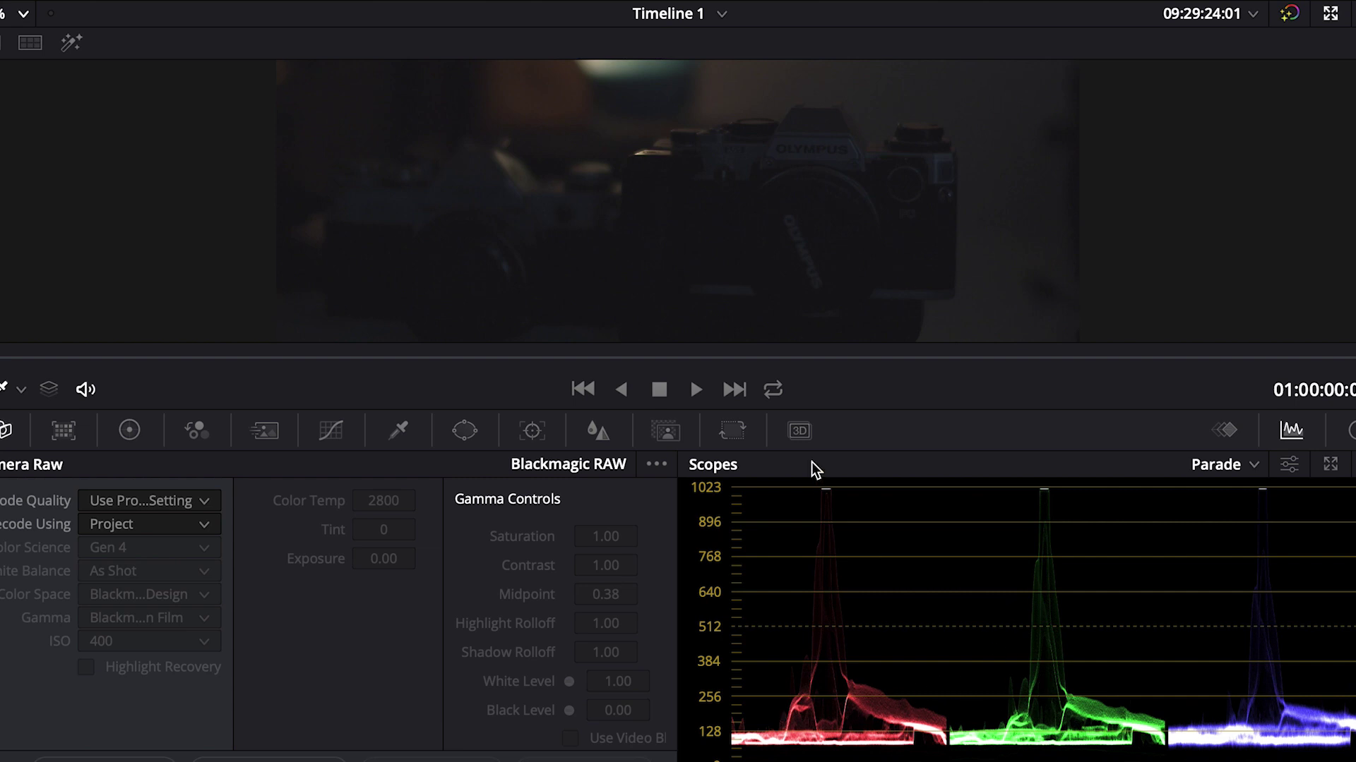
left_click(242, 341)
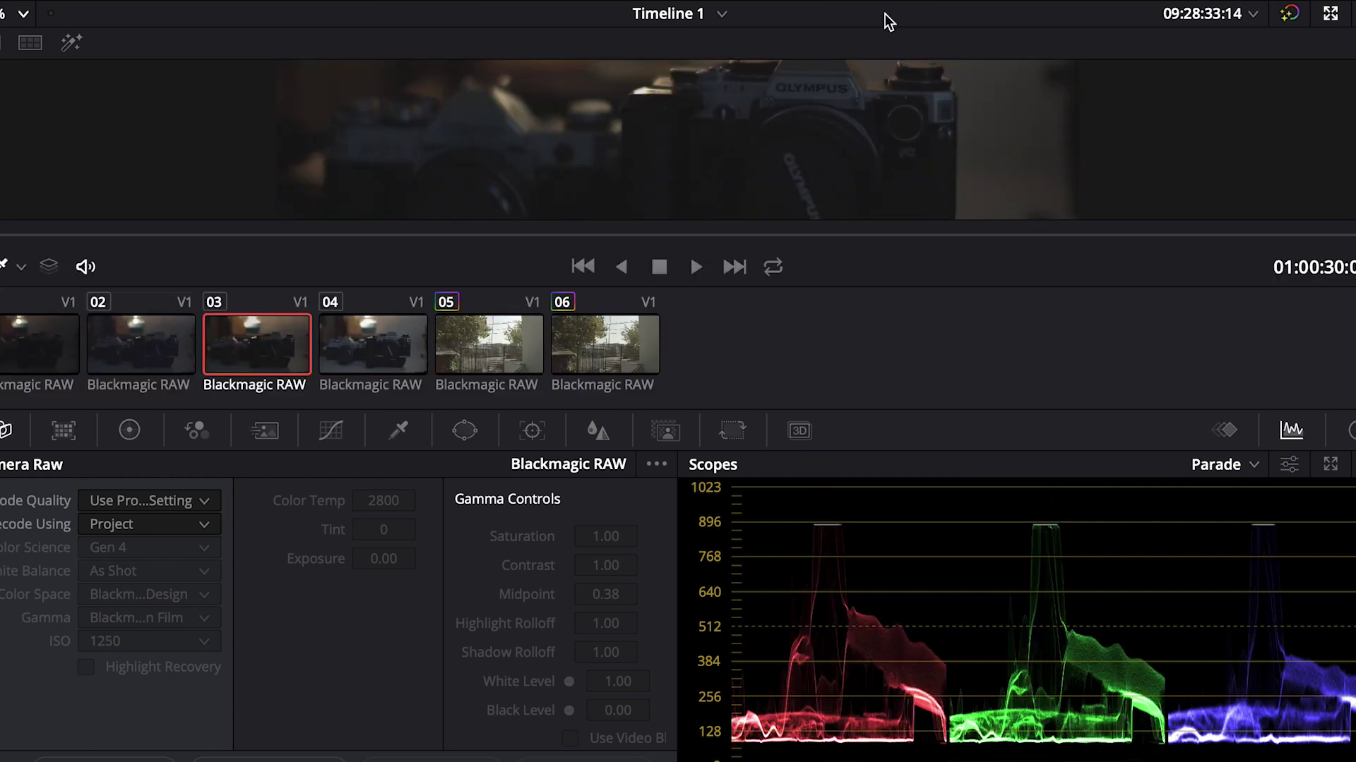